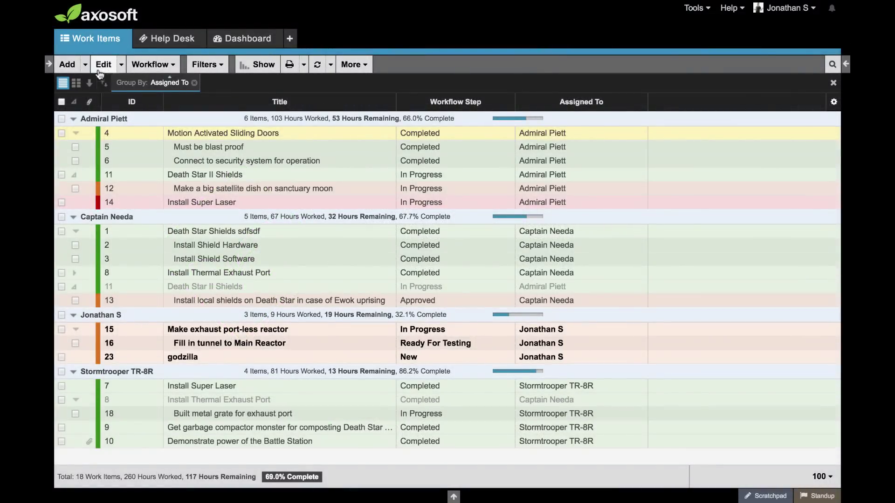
left_click(100, 67)
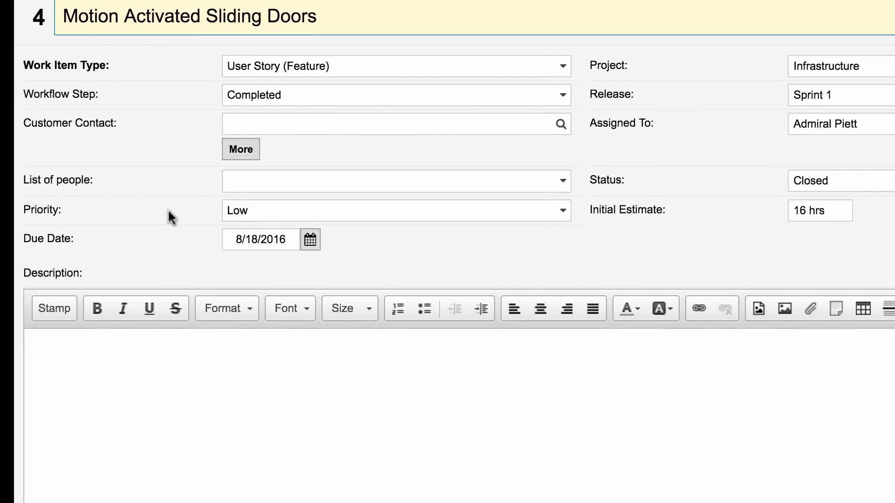
left_click(57, 307)
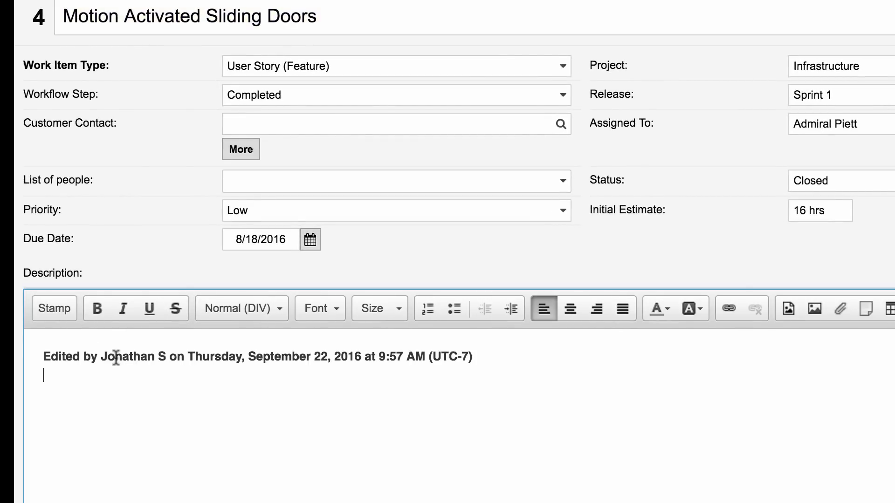
left_click(459, 416)
type("Hey @ad")
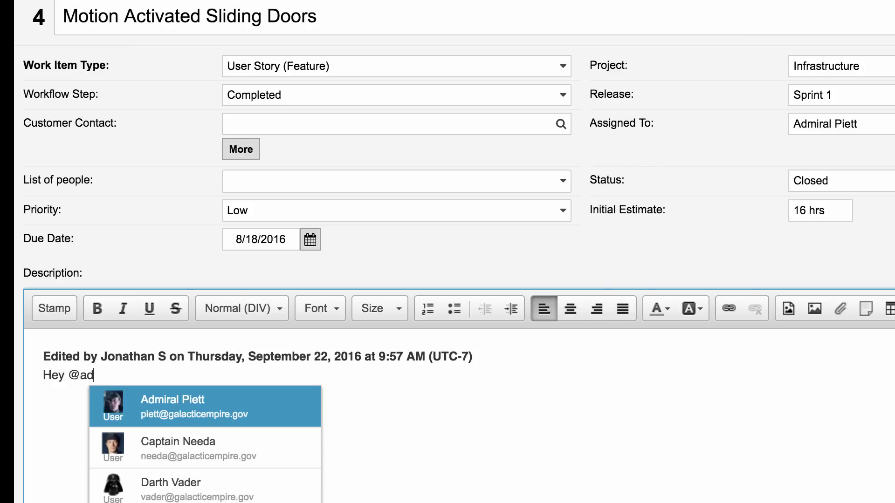
key("Return")
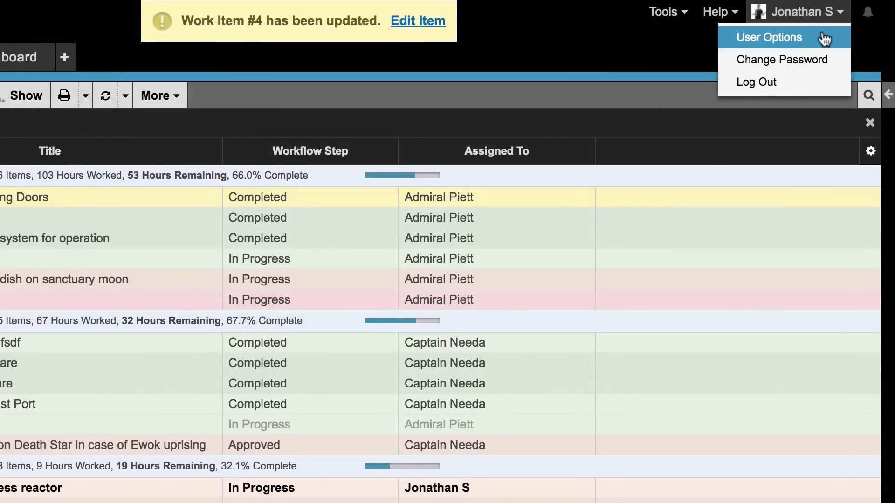
Uncheck 'Email me when I'm mentioned' in Preferences, then go to Tools > Manage Extensions
left_click(824, 38)
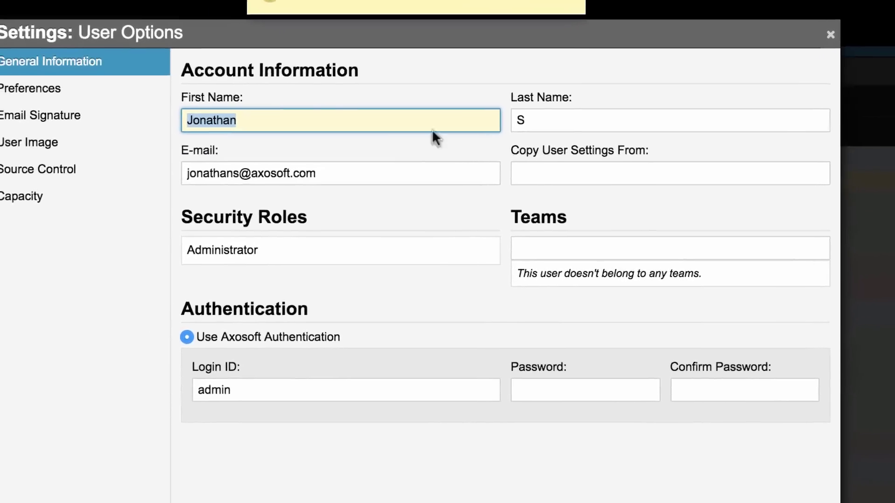
left_click(66, 90)
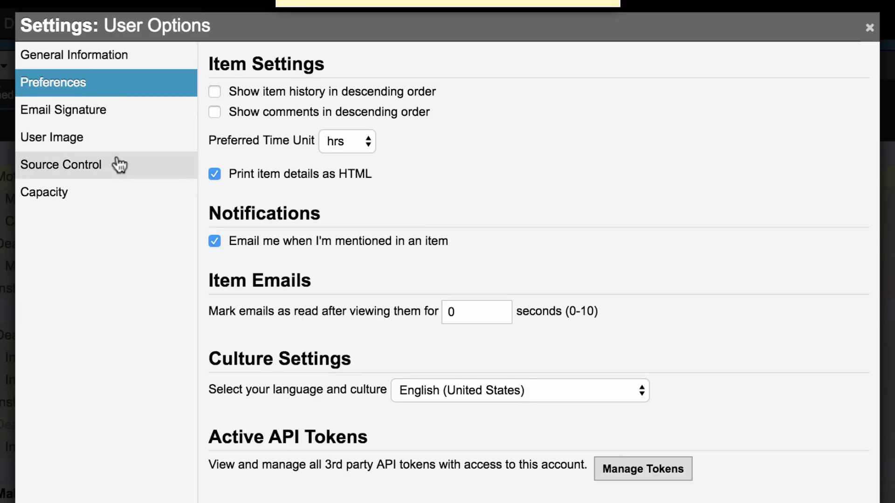
left_click(215, 241)
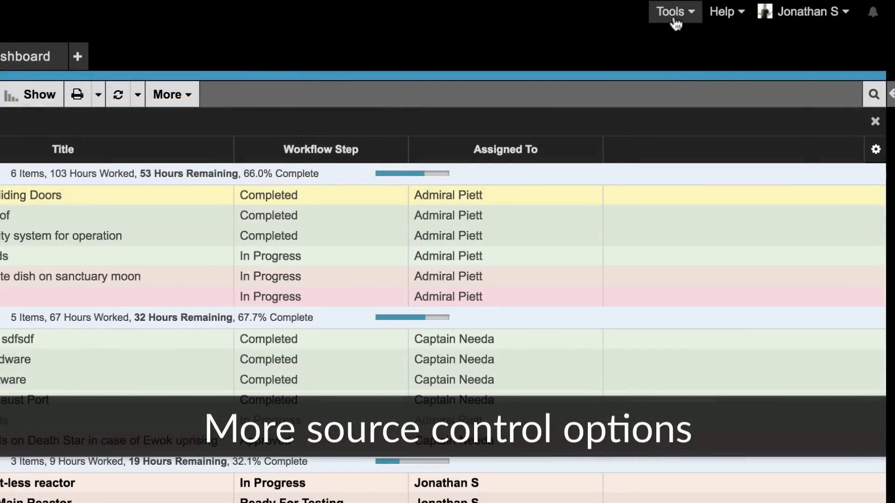
left_click(672, 15)
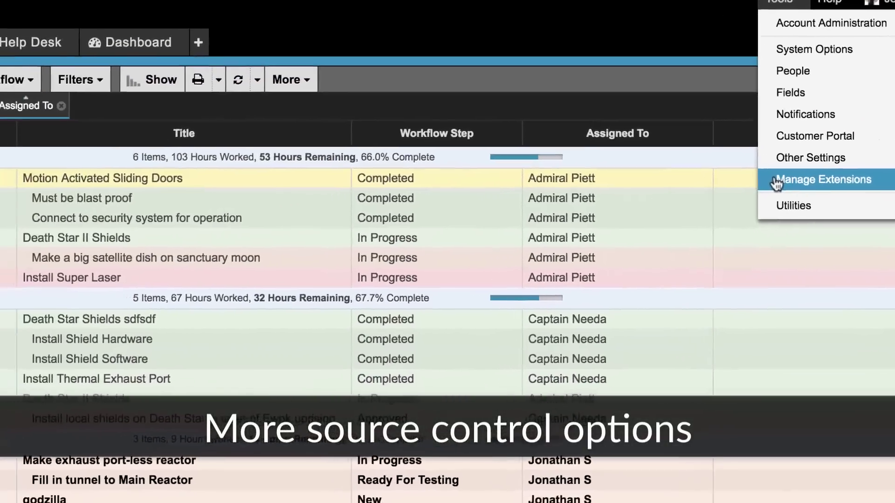
left_click(730, 190)
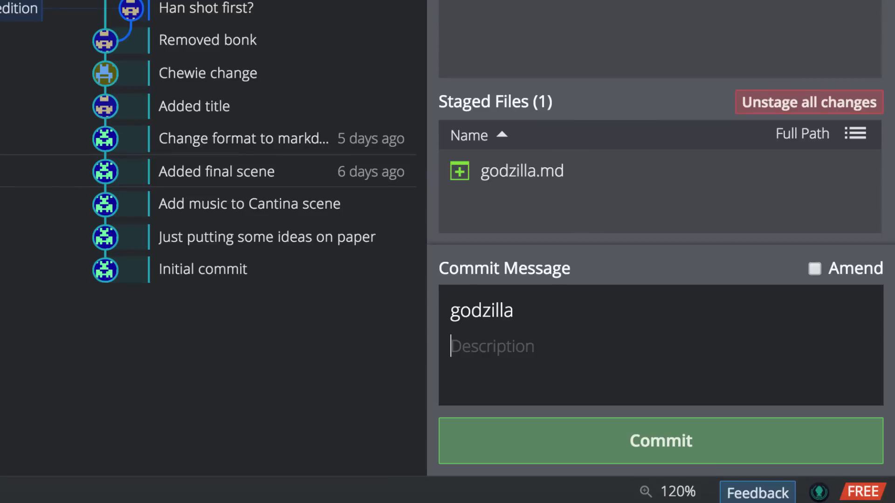
type("[axof: 23")
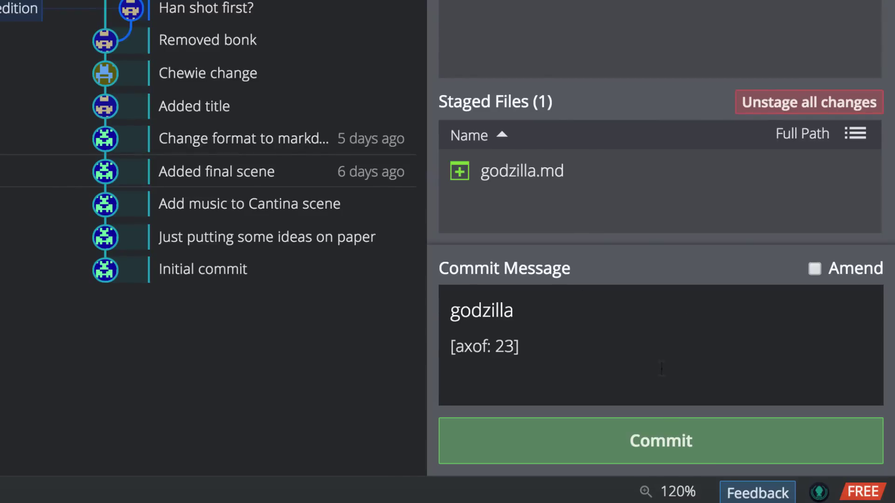
Commit the staged godzilla.md change with message 'godzilla' tagged [axof: 23]
left_click(659, 440)
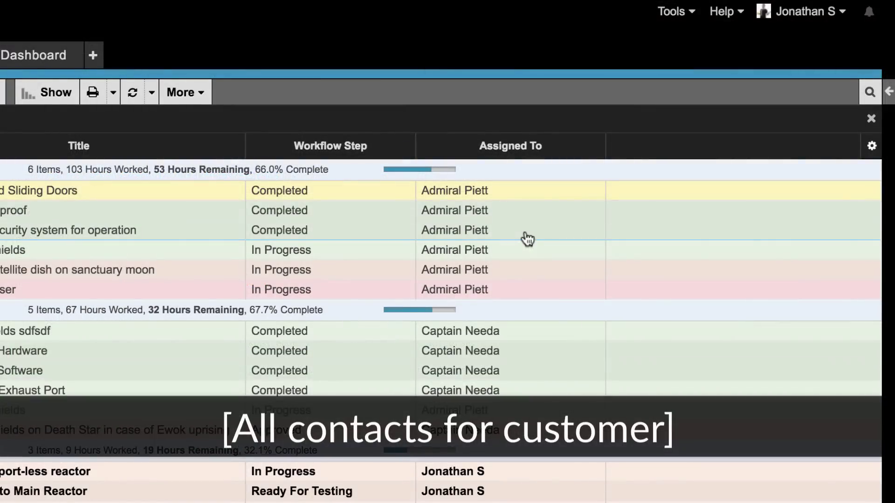
Go to Tools > Notifications > Manage to list the work item notifications
left_click(673, 16)
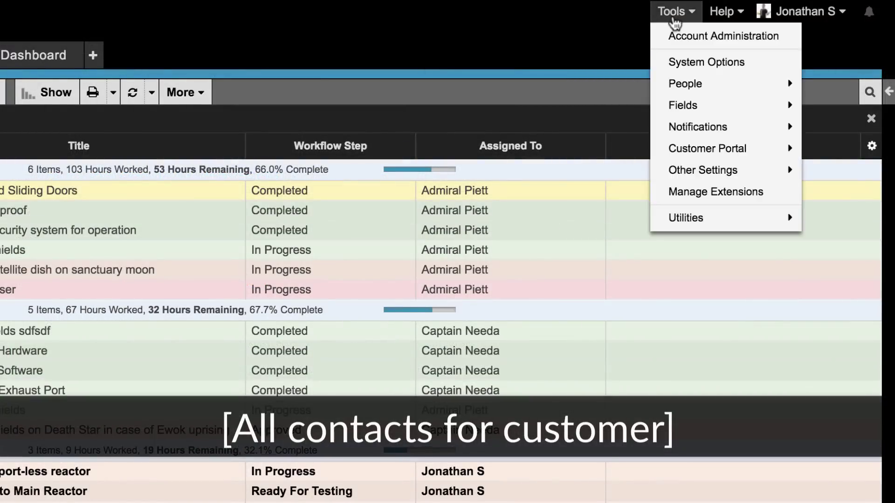
mouse_move(698, 127)
left_click(613, 126)
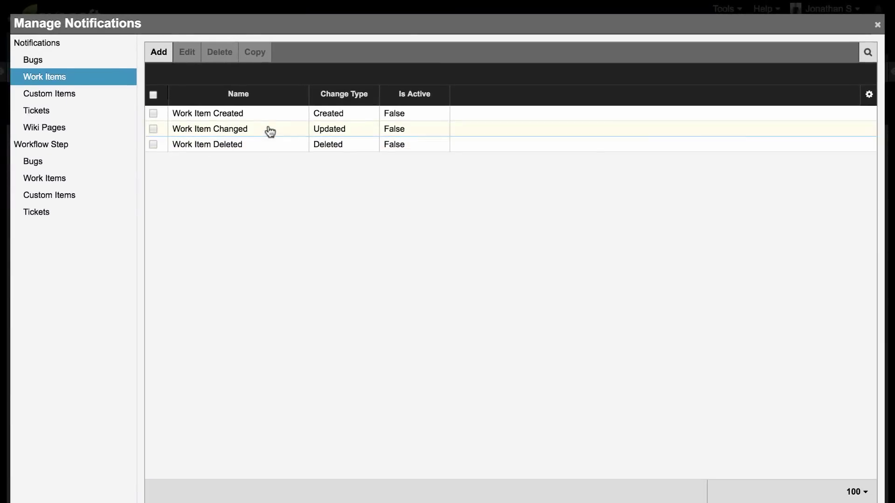
Add [ALL CONTACTS FOR CUSTOMER] as a recipient of the Work Item Changed notification
left_click(270, 132)
left_click(189, 56)
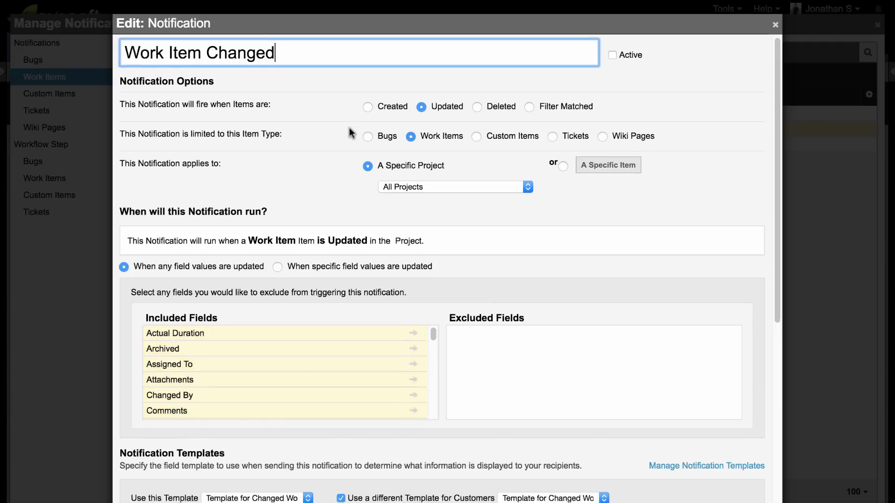
scroll(348, 131, "down", 8)
left_click(343, 334)
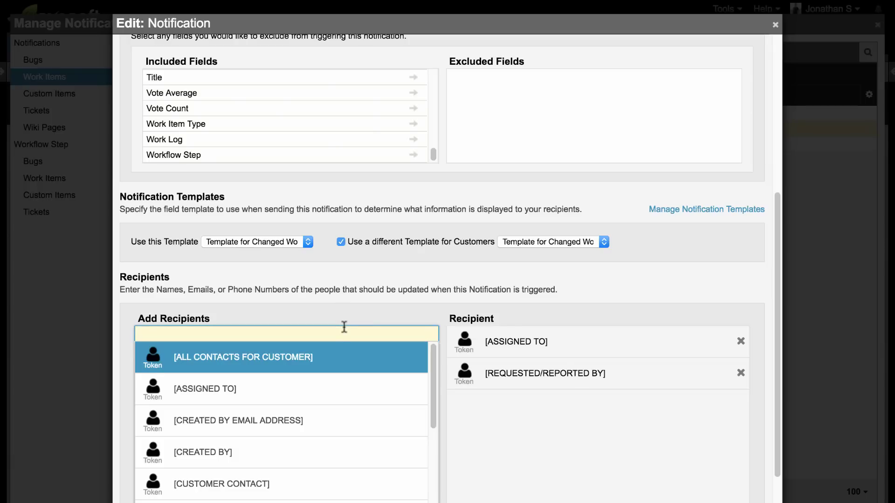
left_click(354, 366)
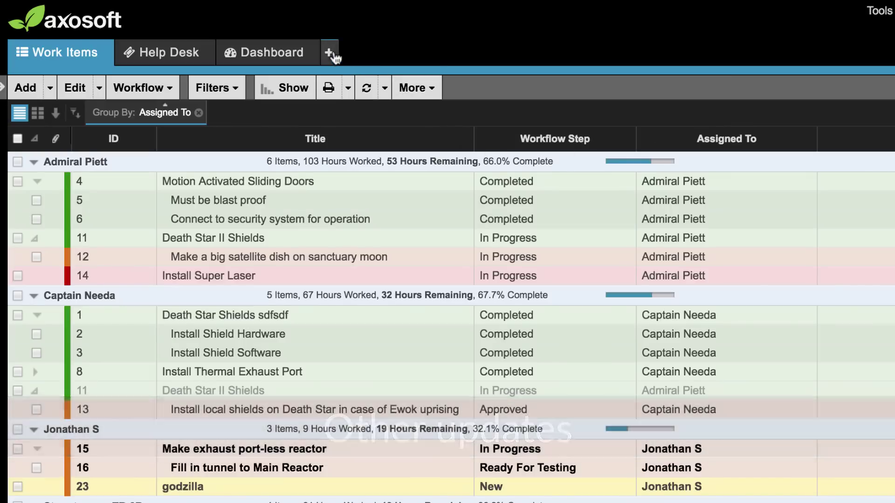
Add a History view, show its filters, then clear the 'Death Star' work item search
left_click(329, 53)
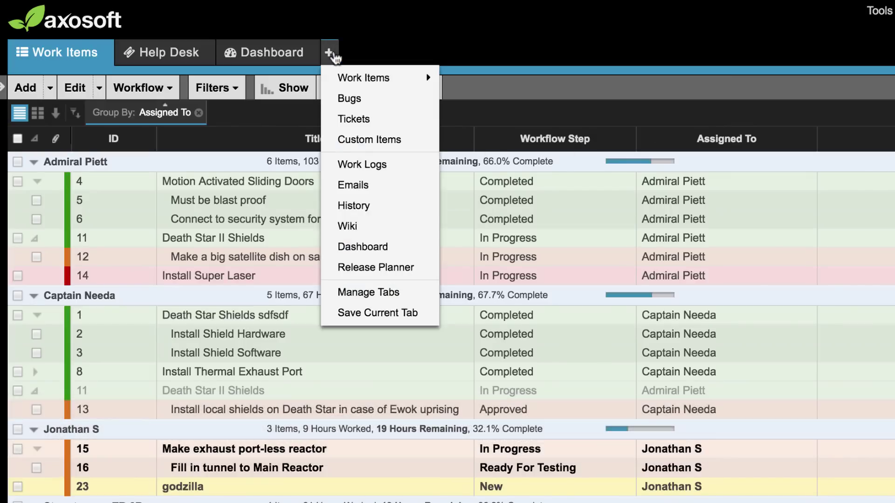
left_click(388, 211)
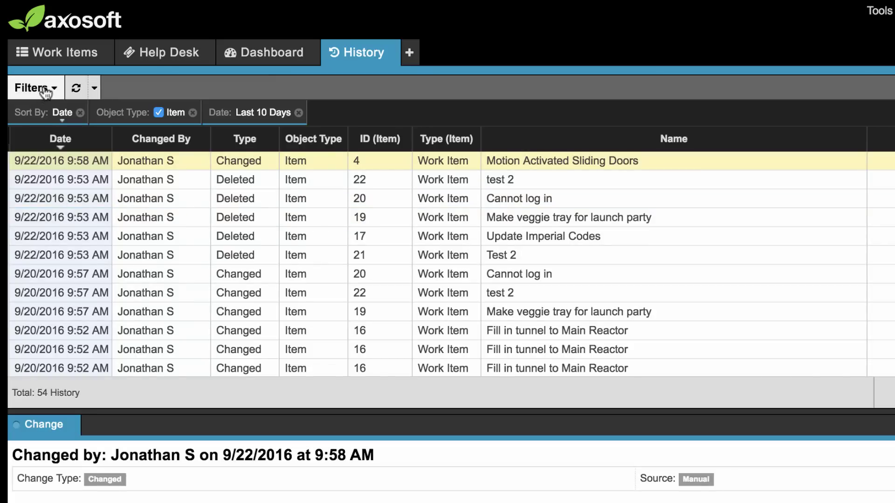
left_click(44, 92)
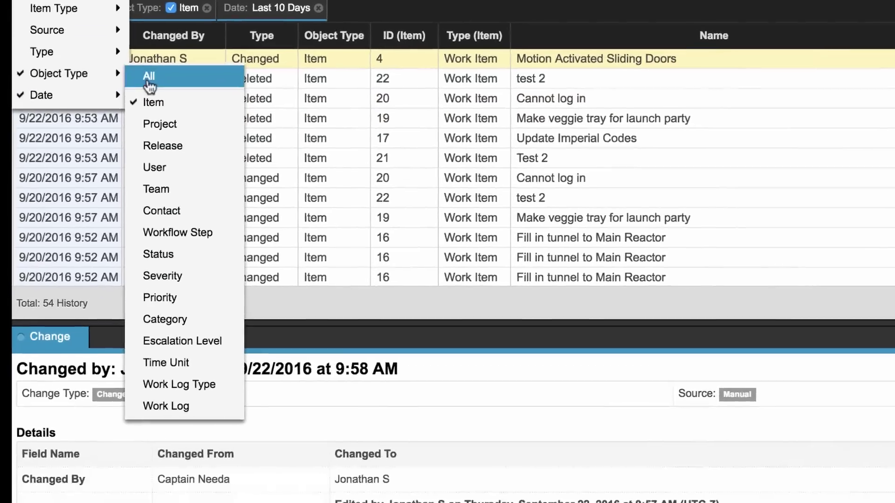
mouse_move(52, 12)
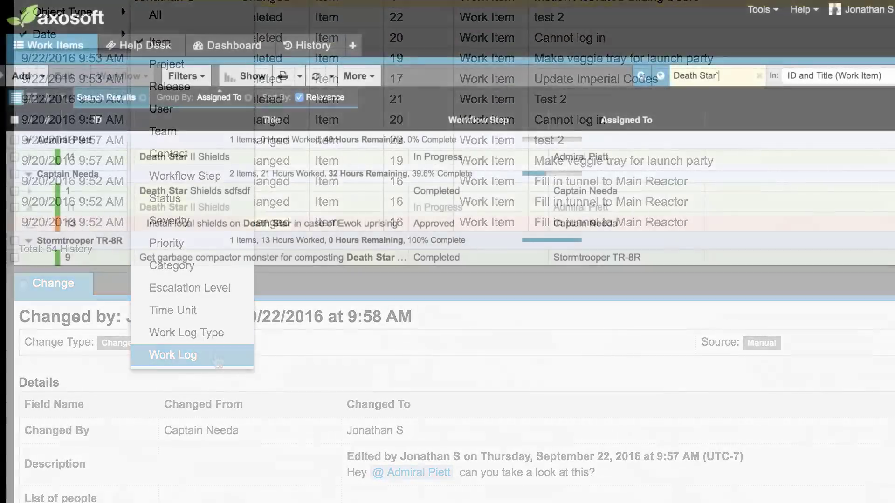
key("Escape")
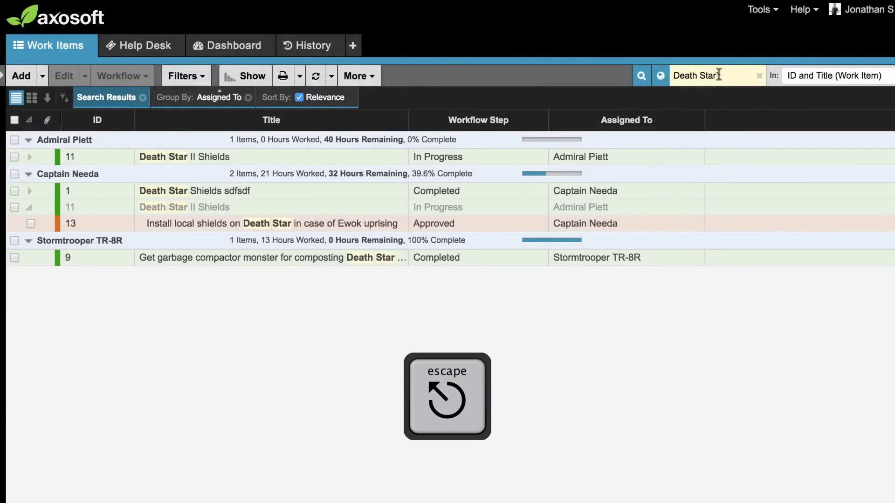
key("Escape")
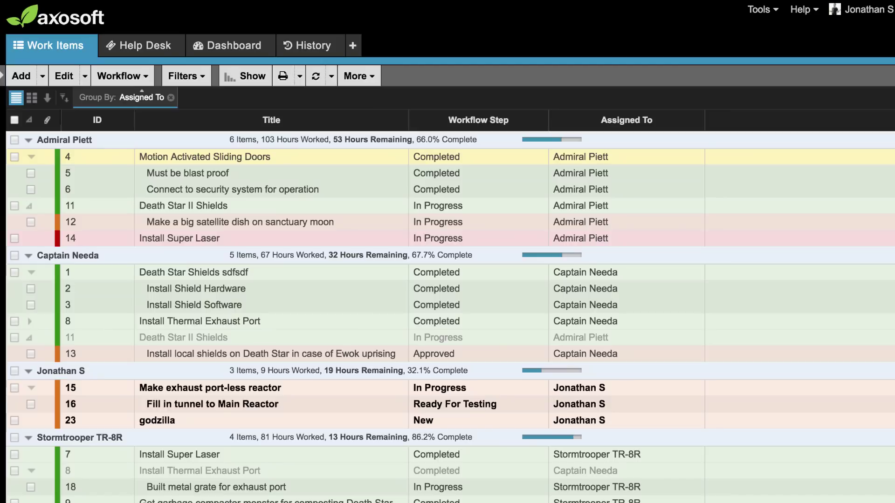
key("shift+l")
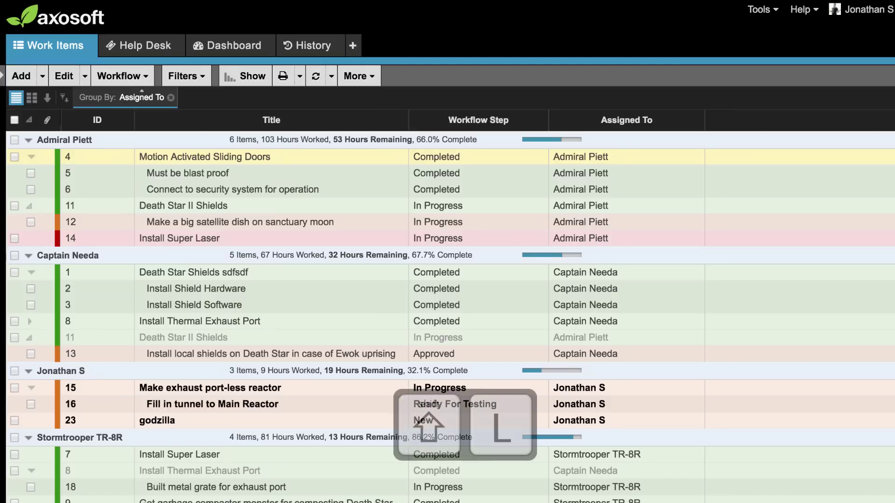
key("shift+l")
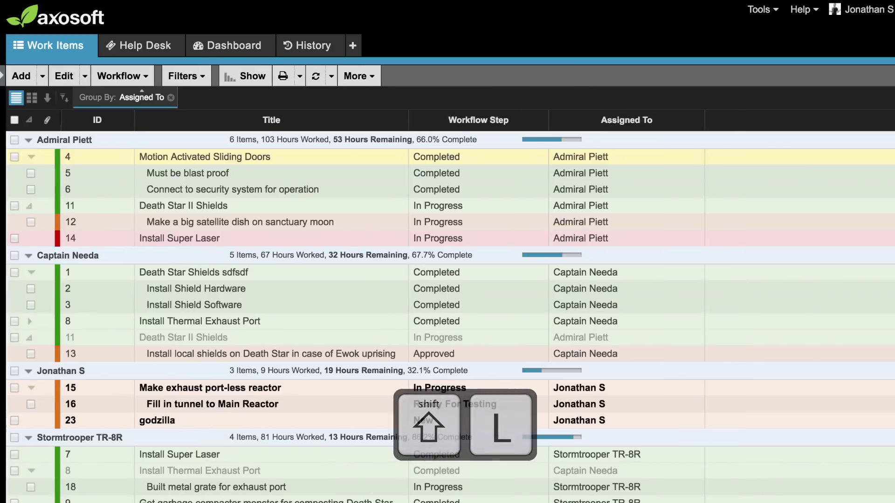
key("shift+r")
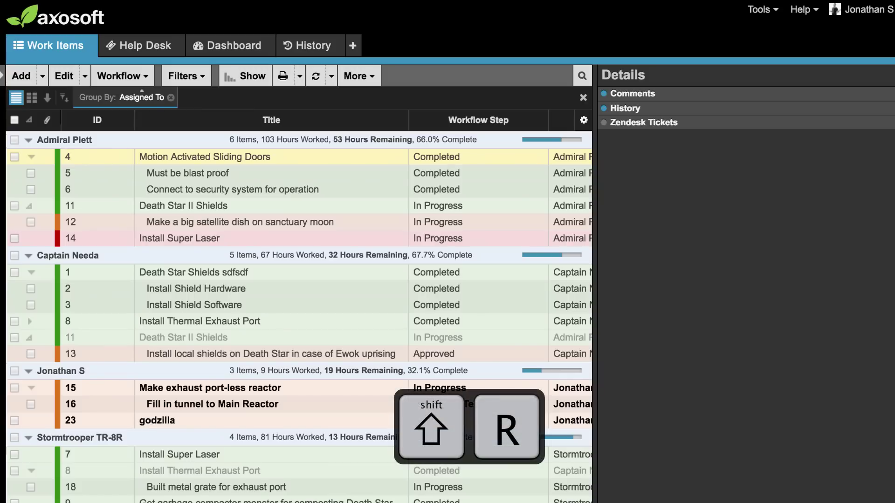
key("shift+r")
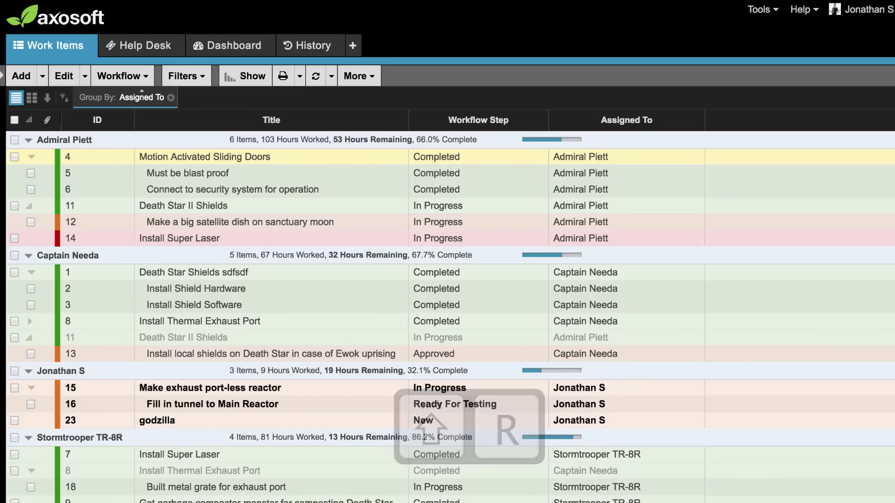